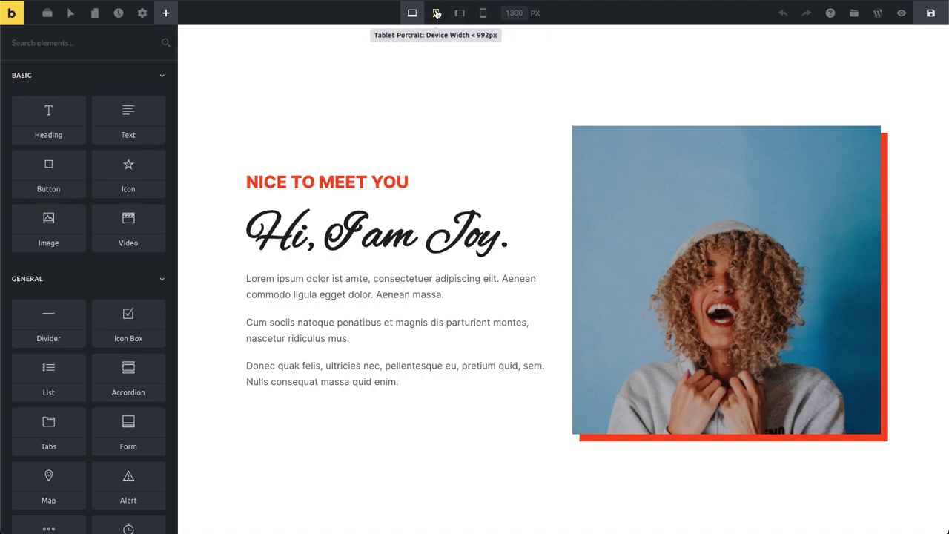
Preview the hero at the 991 px Tablet Portrait breakpoint.
left_click(436, 13)
left_click(435, 14)
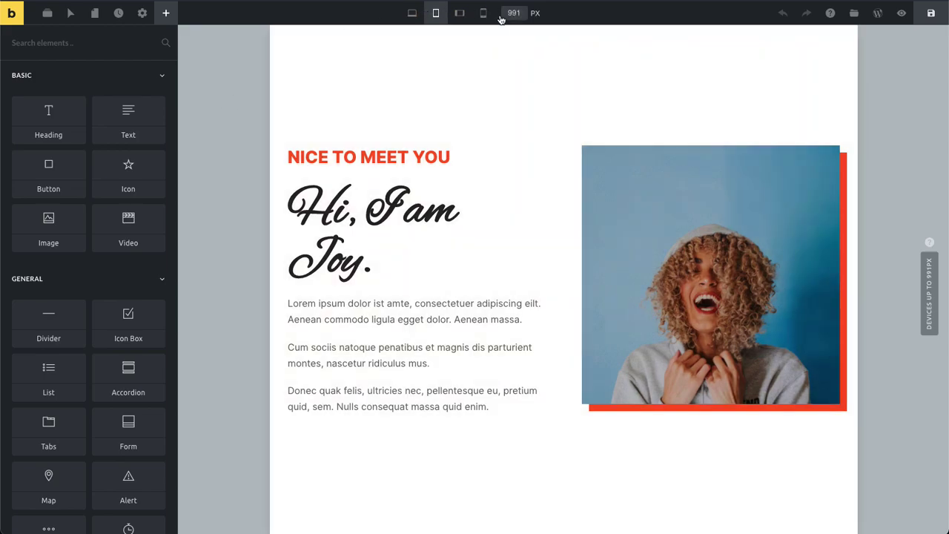
Check Mobile Landscape and Mobile Portrait, then set a custom 600 px preview width.
left_click(460, 14)
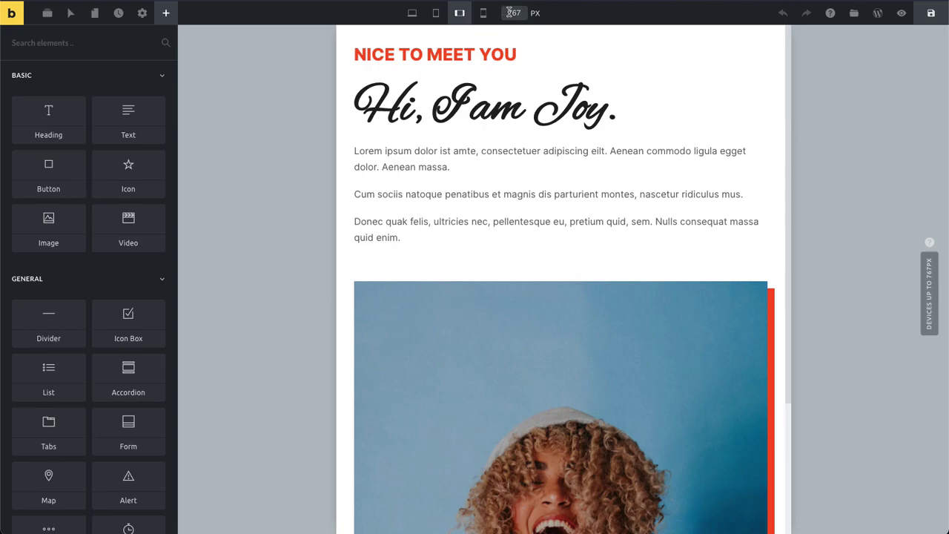
left_click(484, 14)
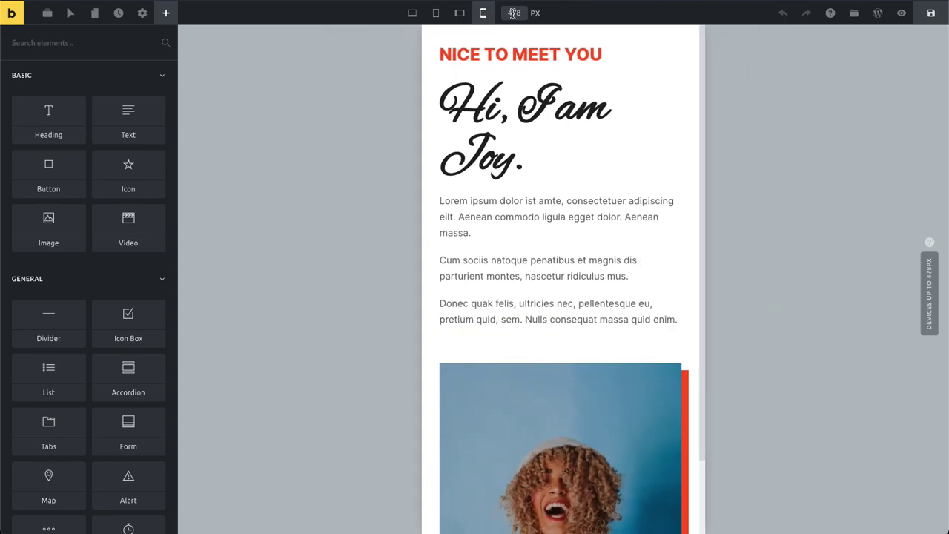
left_click(512, 13)
key("ctrl+a")
key("BackSpace")
type("600")
key("Return")
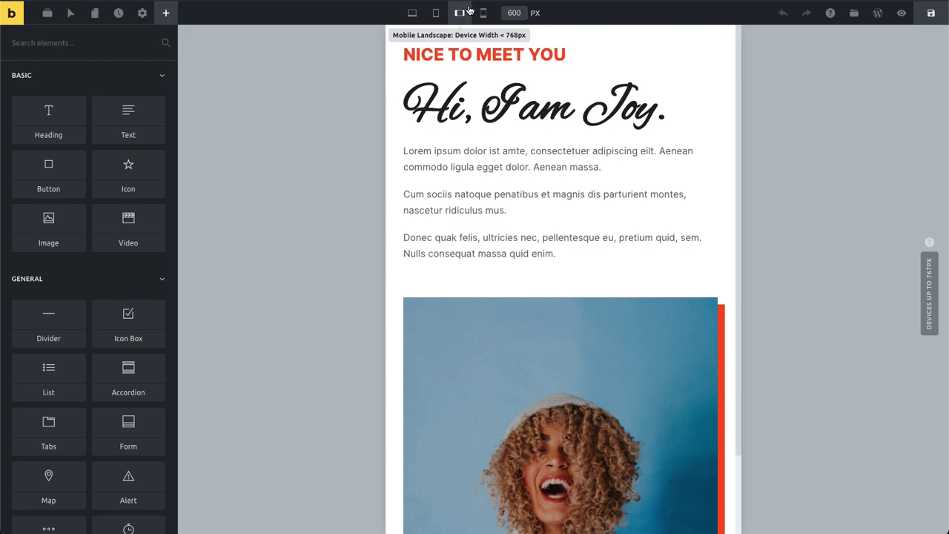
Switch back to Desktop and open the 'Hi, I am Joy' heading's Style > Typography settings.
left_click(414, 14)
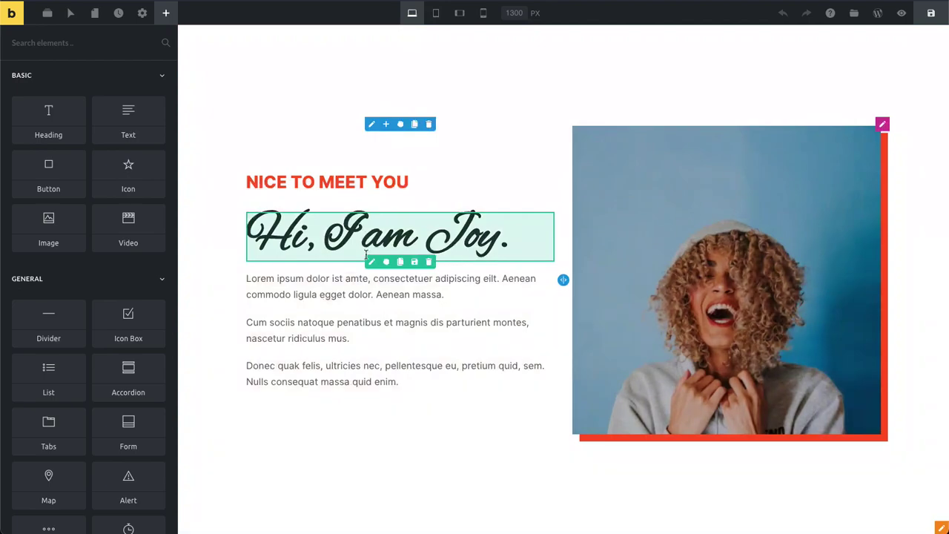
left_click(372, 262)
left_click(125, 86)
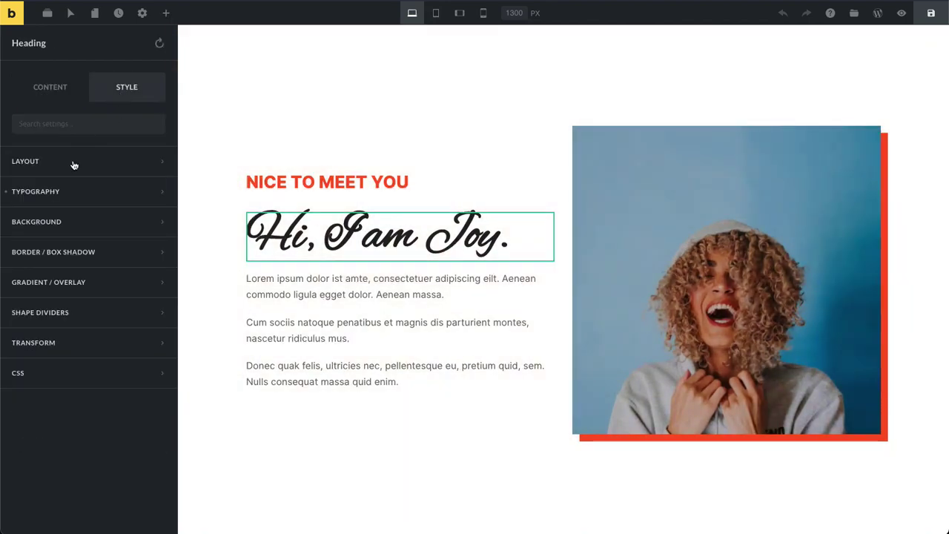
left_click(58, 191)
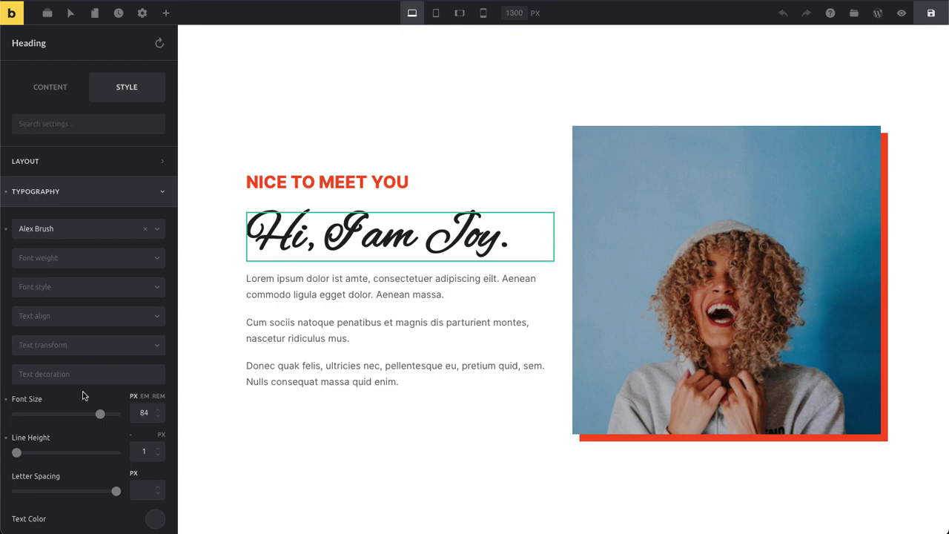
On the Tablet Portrait breakpoint, enter 72 as the heading's Typography font size.
left_click(436, 12)
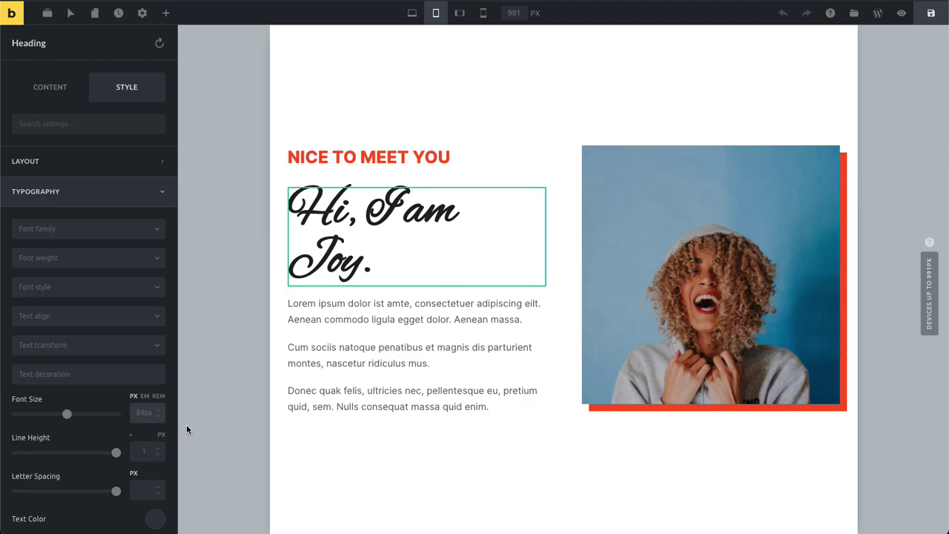
type("72")
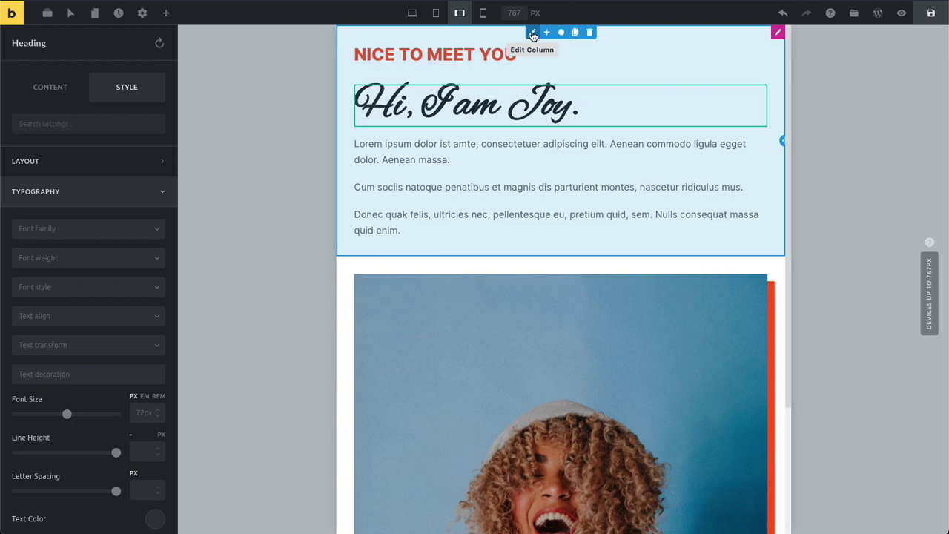
Set both the text column and the image column width to 50% at Mobile Landscape.
left_click(533, 33)
left_click(111, 119)
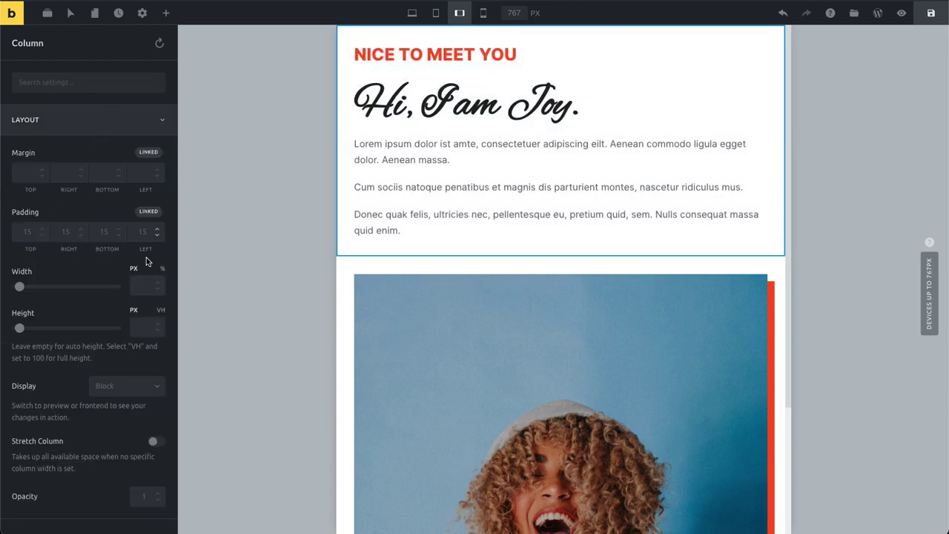
left_click(163, 269)
left_click(144, 285)
type("50")
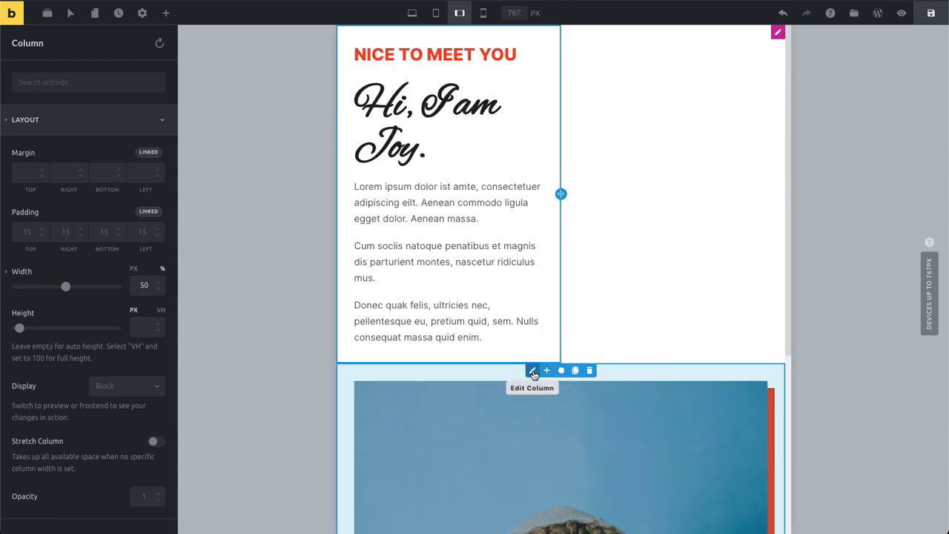
left_click(532, 374)
left_click(66, 121)
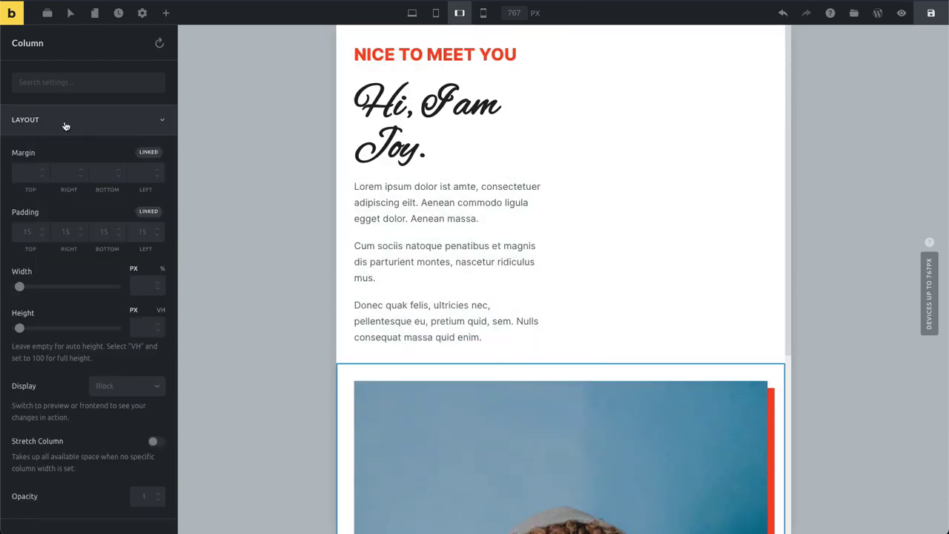
left_click(162, 269)
left_click(144, 285)
type("50")
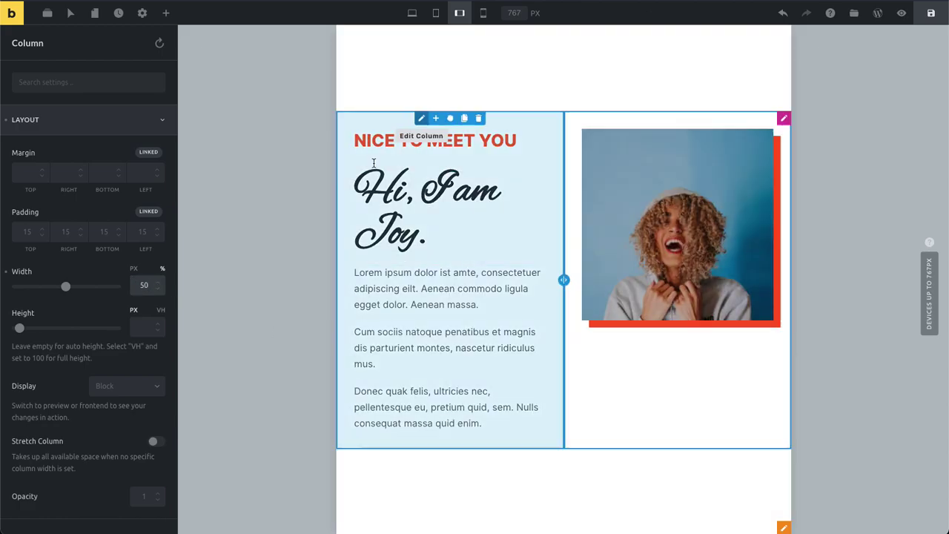
Select the heading and bring up its Style > Typography settings.
left_click(421, 252)
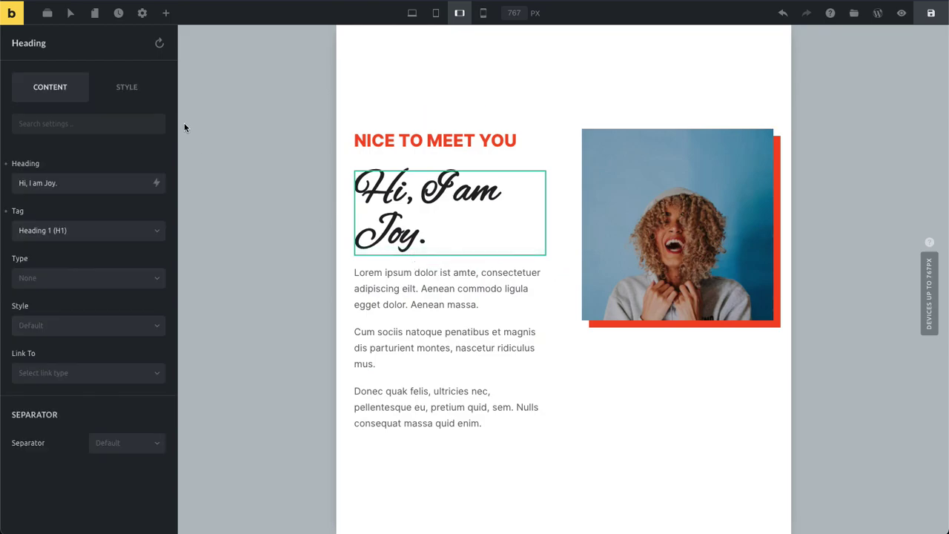
left_click(123, 83)
left_click(82, 156)
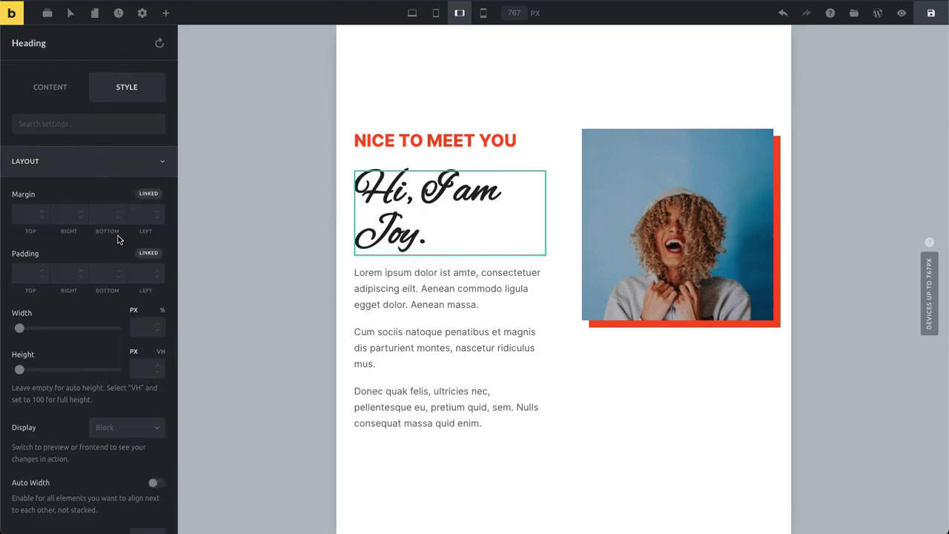
left_click(109, 165)
left_click(111, 192)
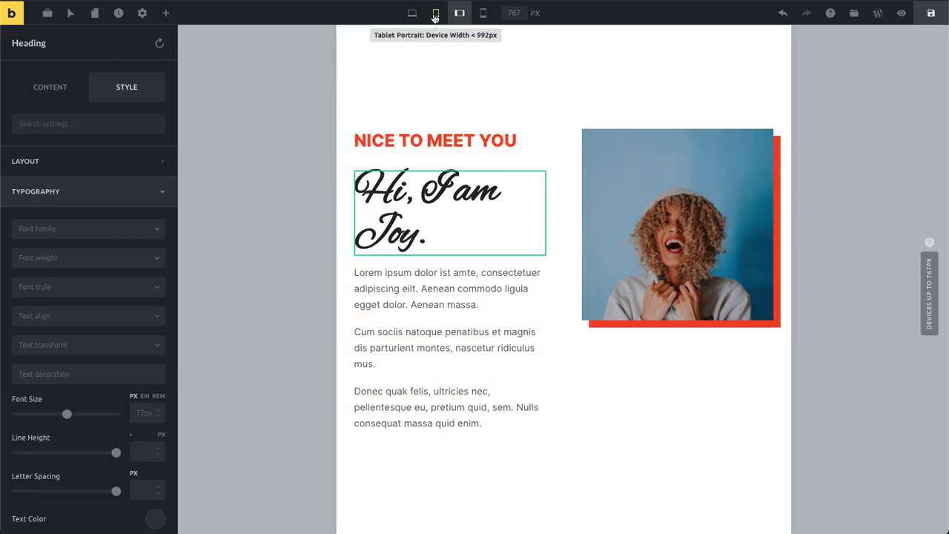
Compare breakpoints, then set the heading's font size to 60 px at Mobile Landscape.
left_click(436, 14)
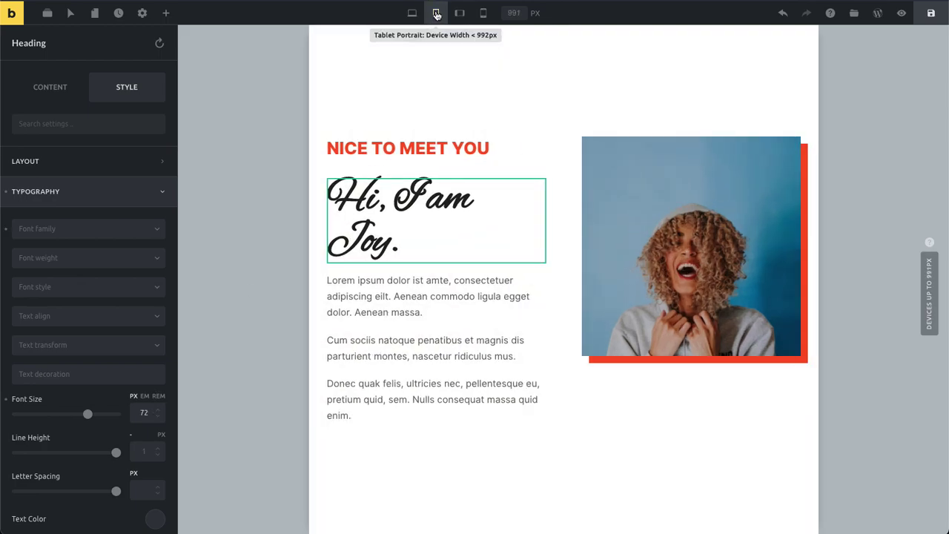
left_click(411, 14)
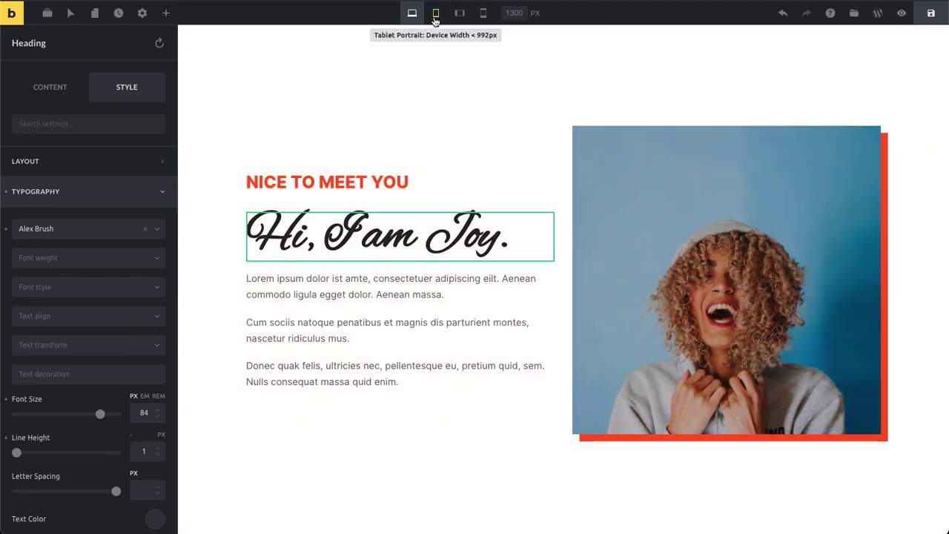
left_click(436, 13)
left_click(459, 14)
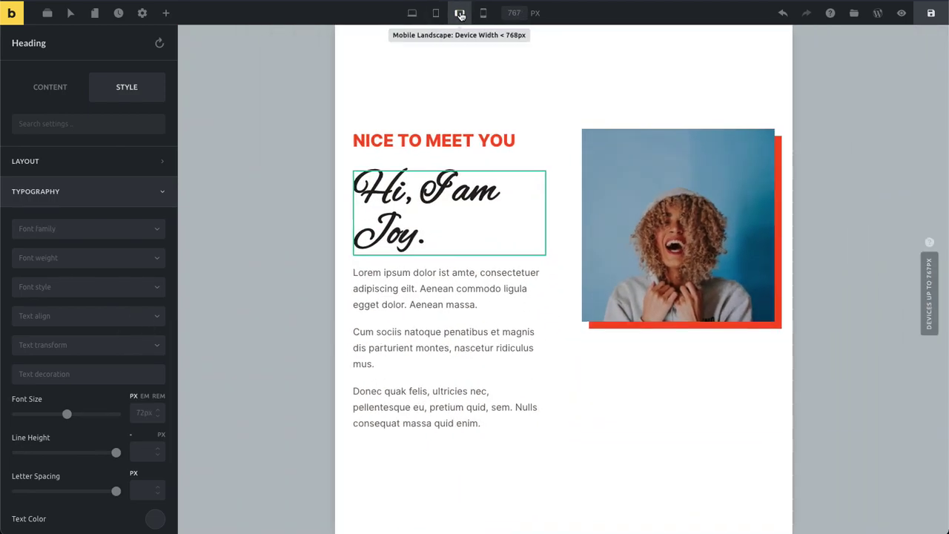
left_click(141, 409)
type("60")
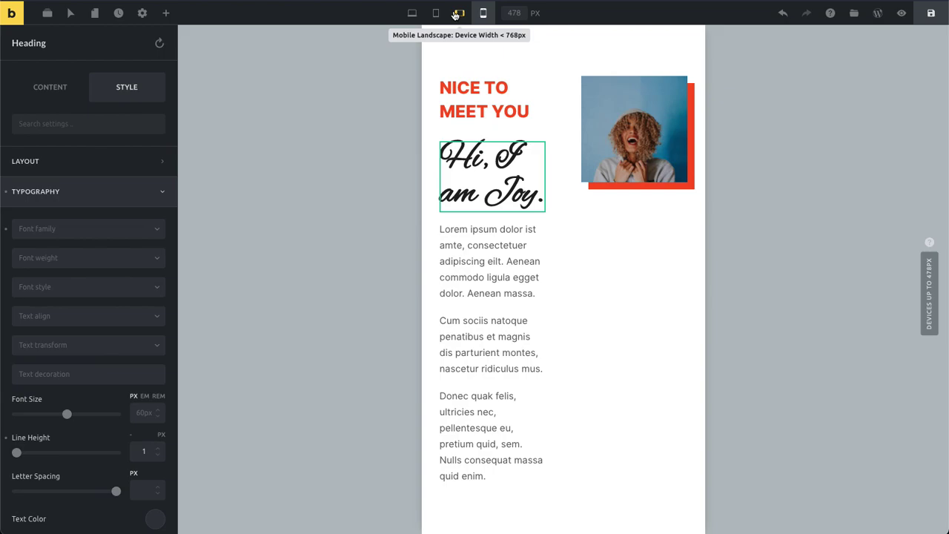
Switch to Mobile Portrait and look at the text column's layout settings.
left_click(483, 13)
left_click(483, 13)
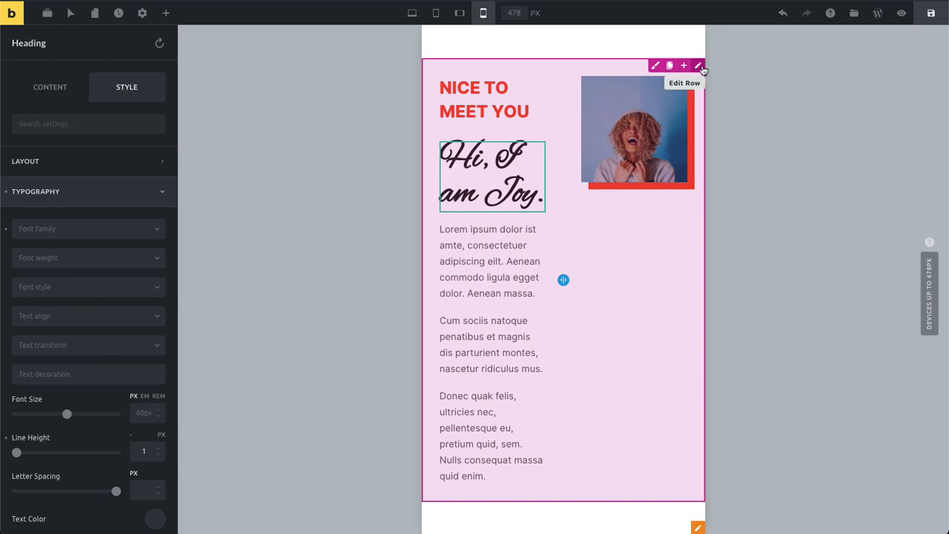
left_click(164, 14)
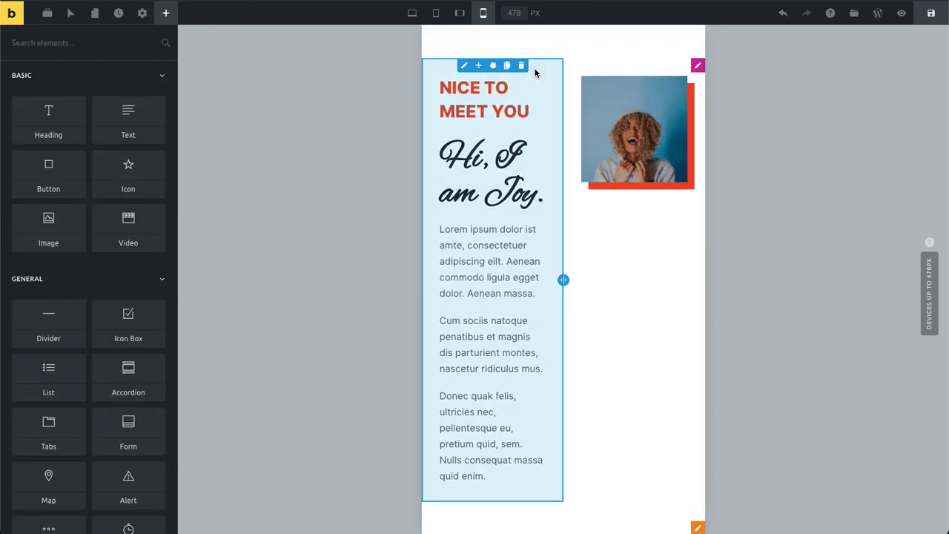
left_click(464, 65)
left_click(77, 113)
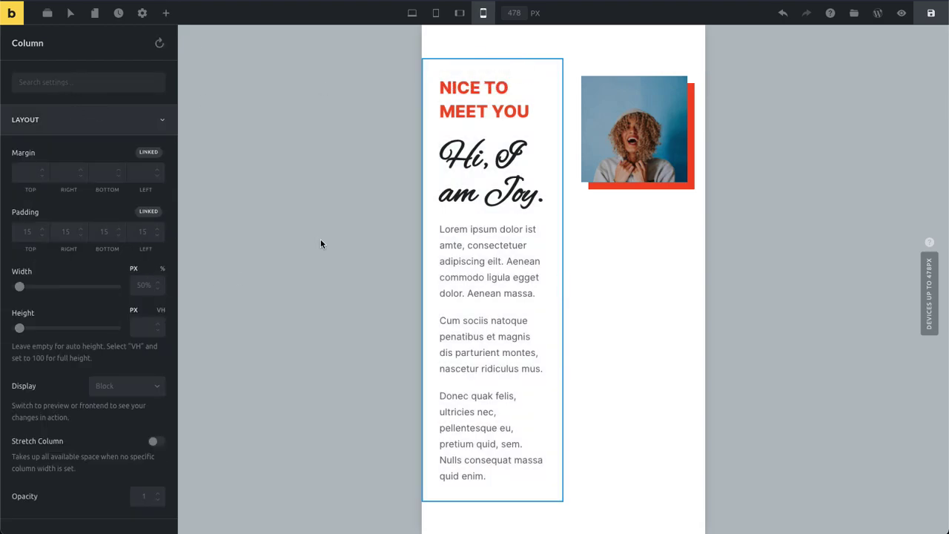
Set the hero row's column Direction to Column so the text stacks above the photo.
left_click(657, 66)
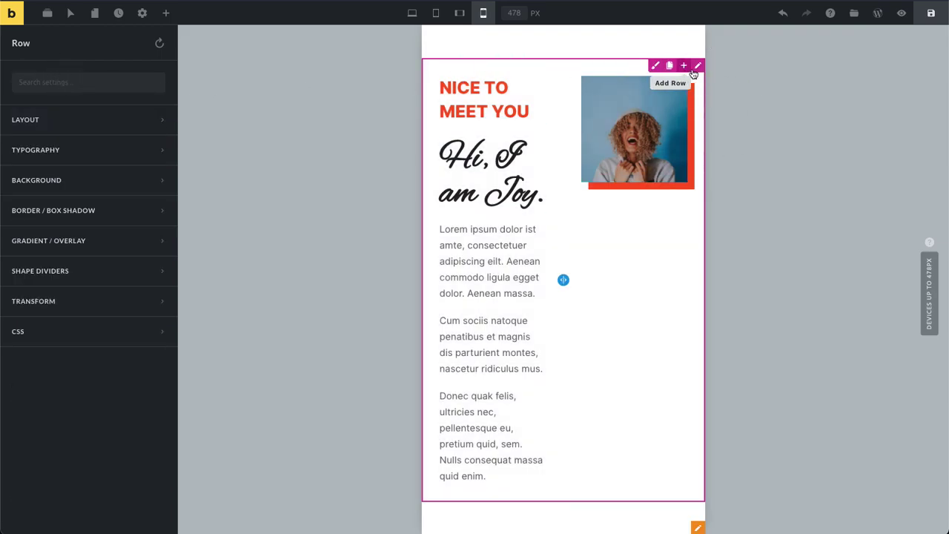
left_click(84, 122)
scroll(60, 328, "down", 1)
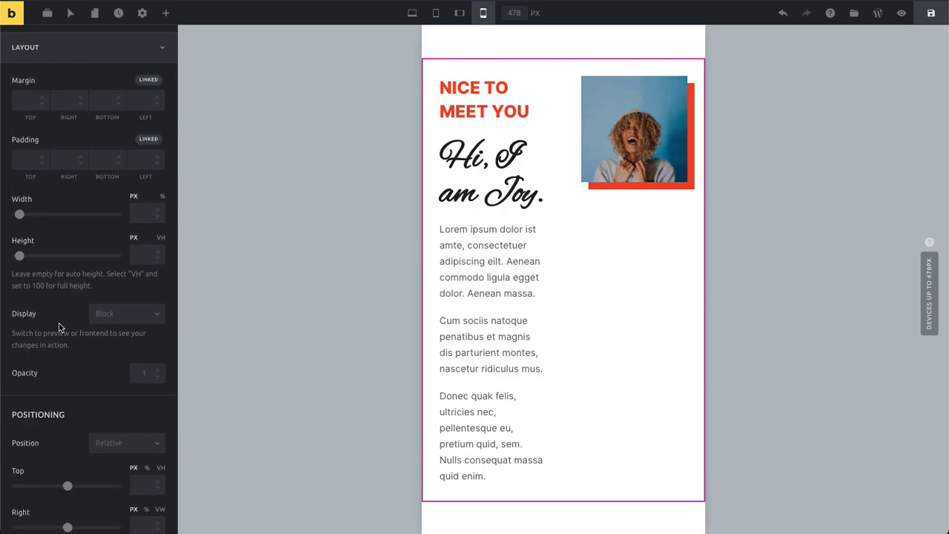
scroll(60, 327, "down", 5)
scroll(36, 336, "down", 3)
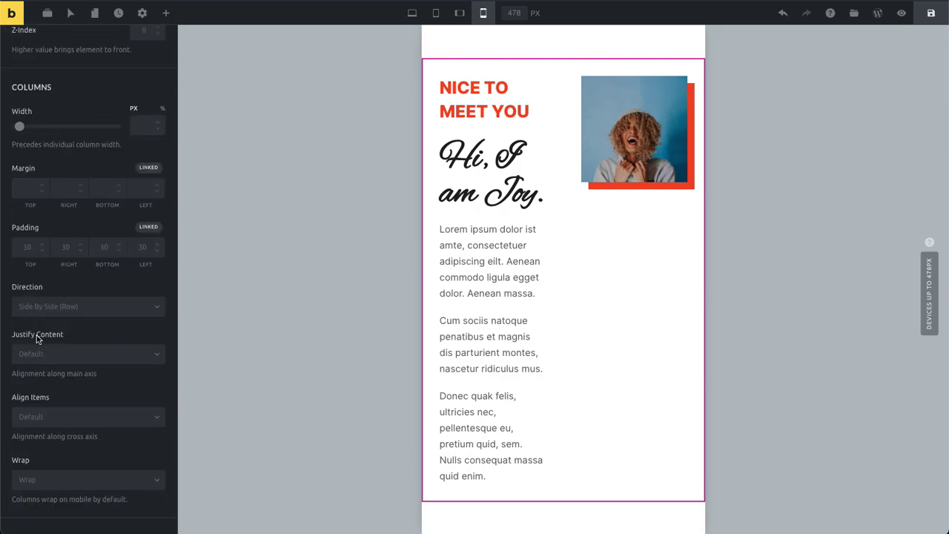
left_click(51, 310)
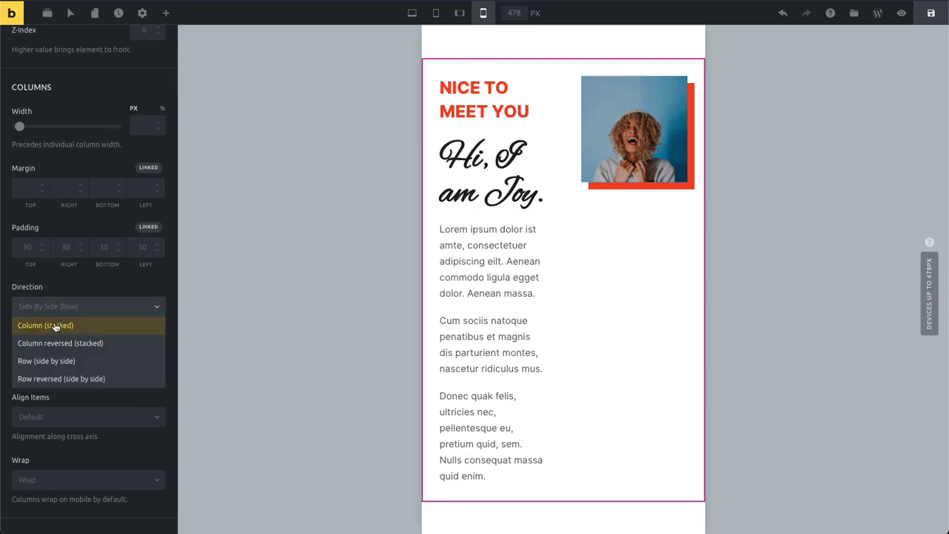
left_click(97, 327)
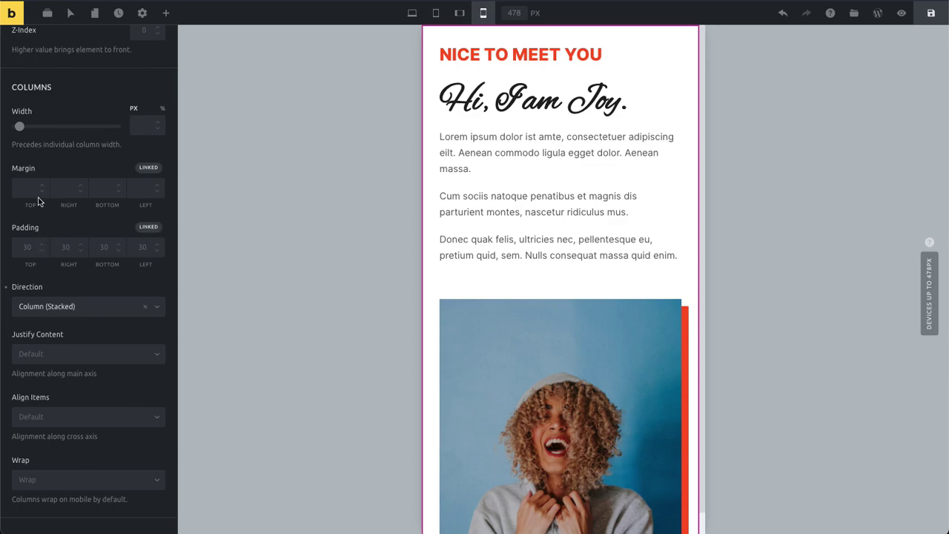
Set the hero photo's CSS Saturation filter to 0 at Mobile Portrait for a grayscale look.
scroll(43, 154, "up", 1)
scroll(43, 154, "up", 5)
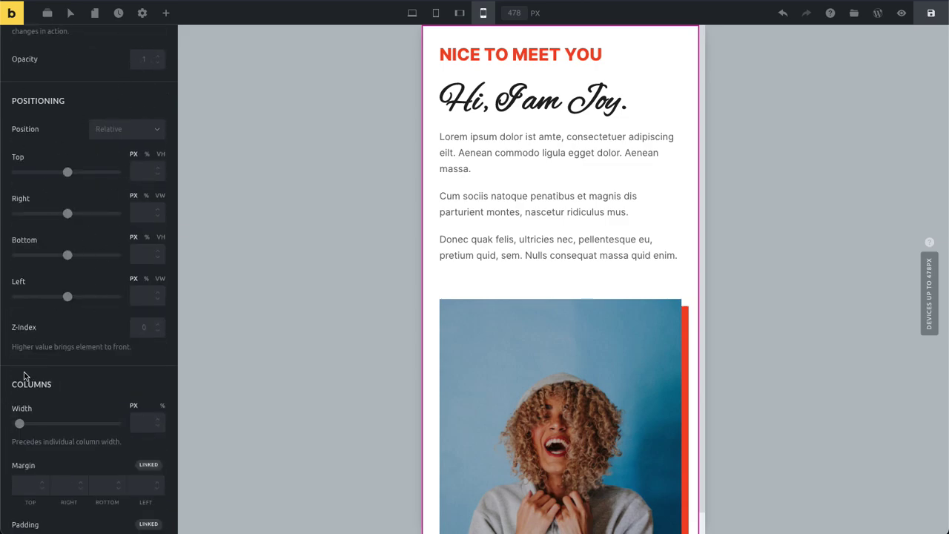
left_click(543, 373)
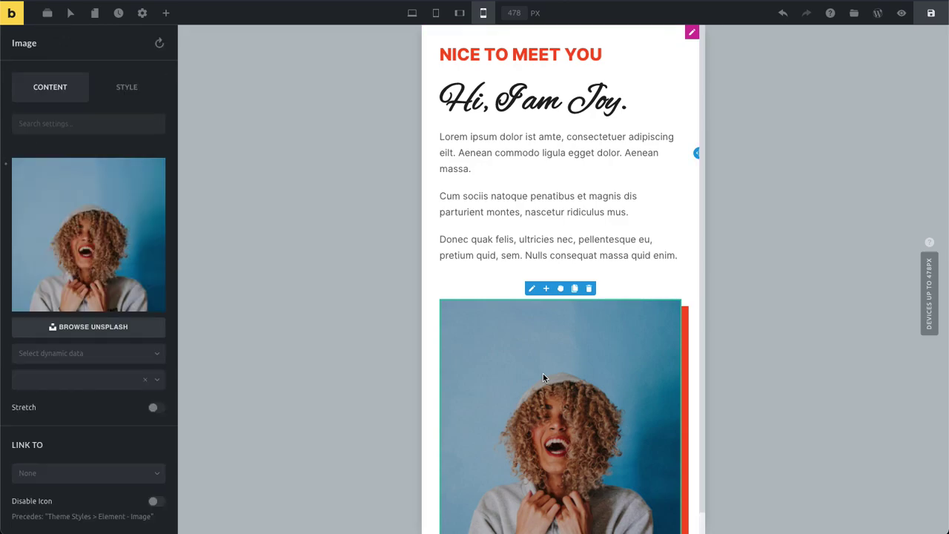
left_click(97, 94)
left_click(108, 384)
left_click(155, 410)
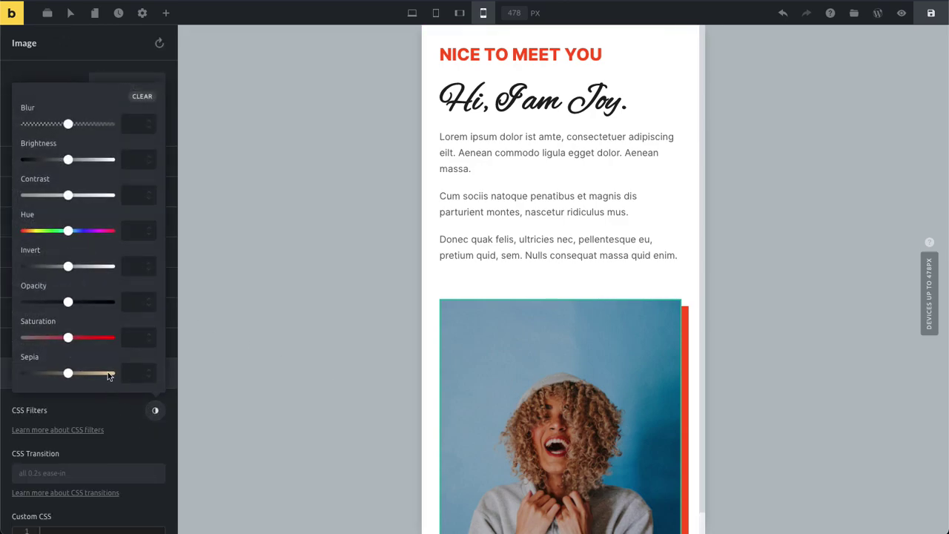
left_click_drag(72, 340, 25, 338)
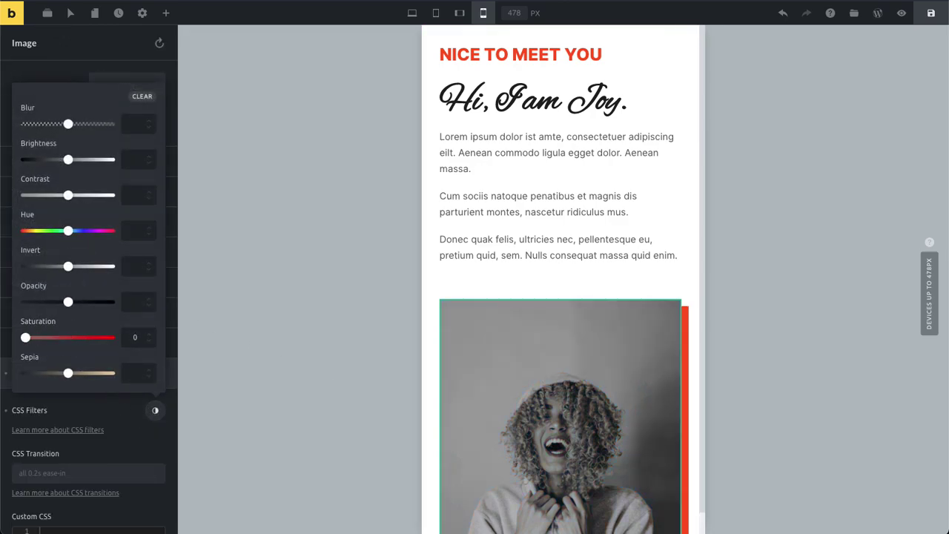
left_click(166, 13)
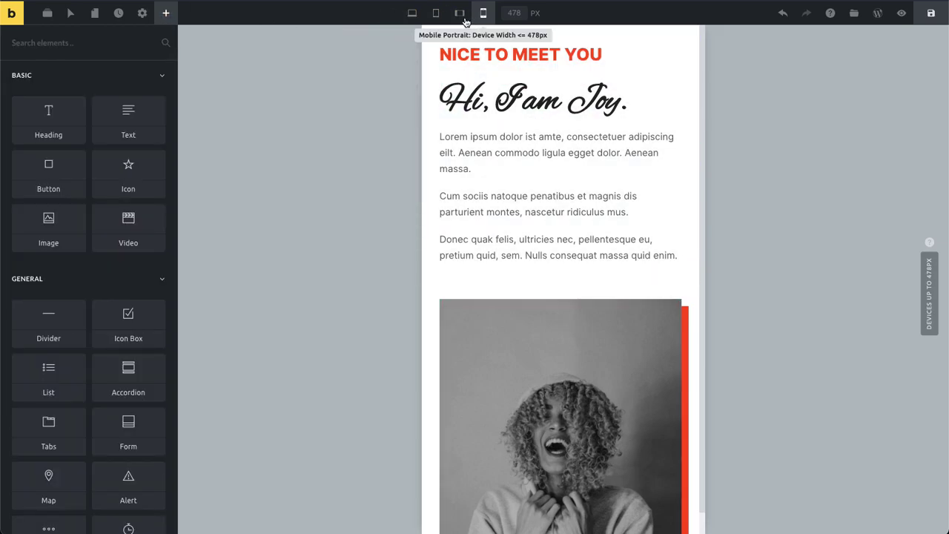
Compare Mobile Landscape and Mobile Portrait, then select the NICE TO MEET YOU heading.
left_click(459, 12)
left_click(483, 12)
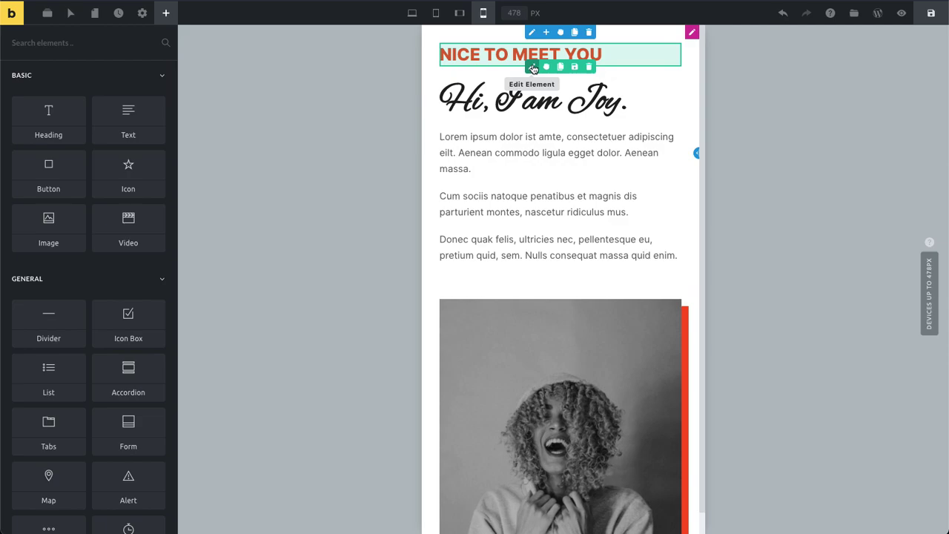
left_click(532, 68)
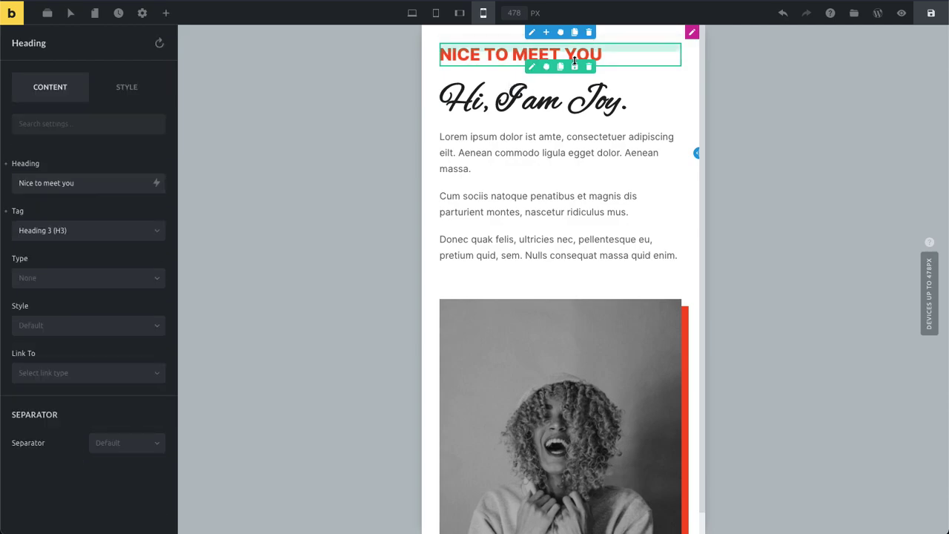
left_click(481, 13)
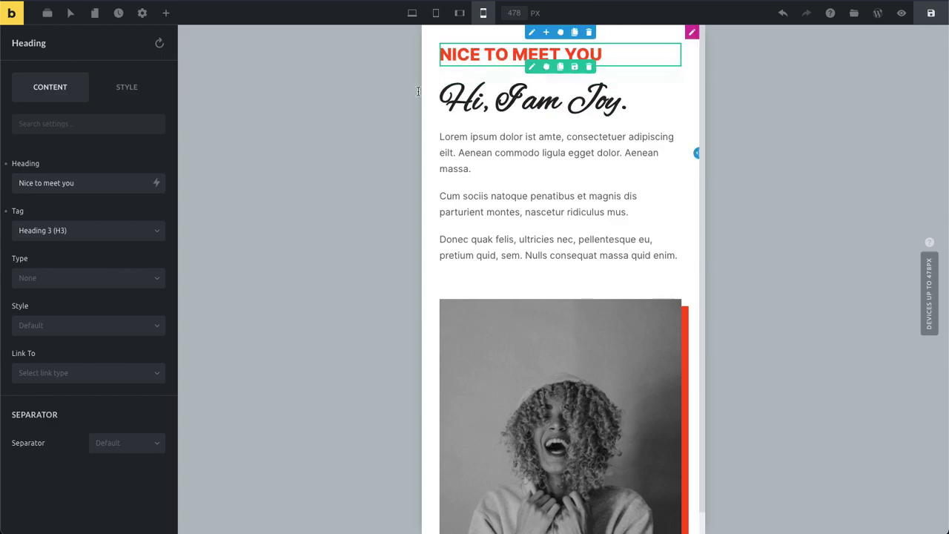
Set the NICE TO MEET YOU heading's Display to None on Mobile Portrait.
left_click(121, 89)
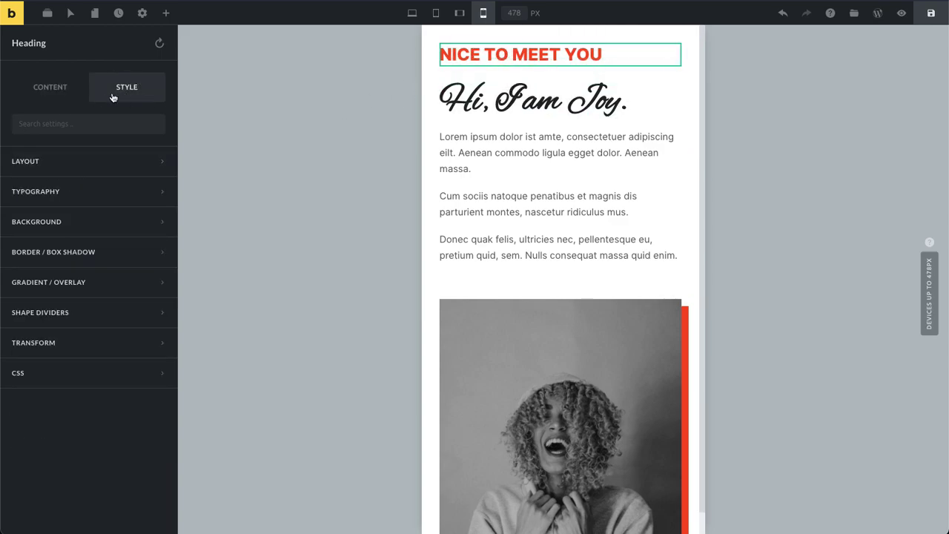
left_click(116, 149)
scroll(64, 393, "down", 2)
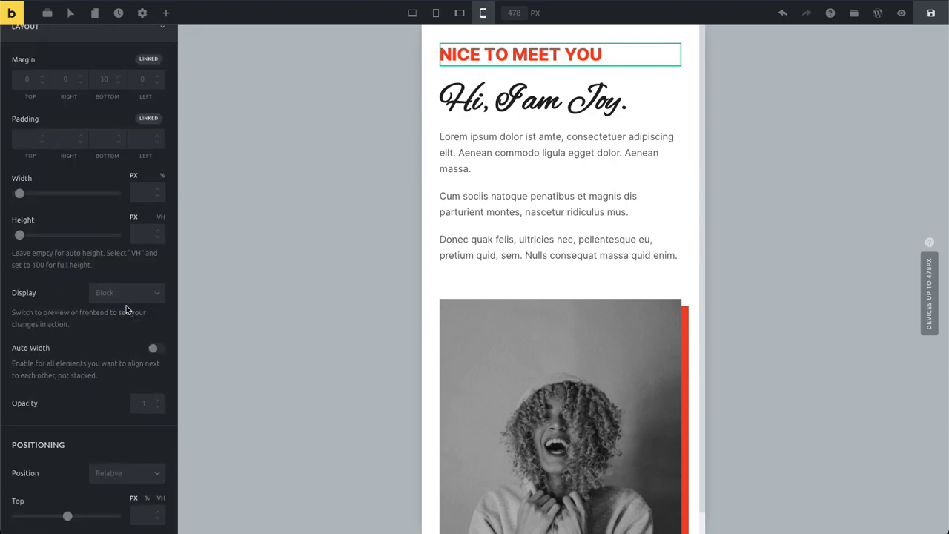
left_click(126, 297)
left_click(123, 316)
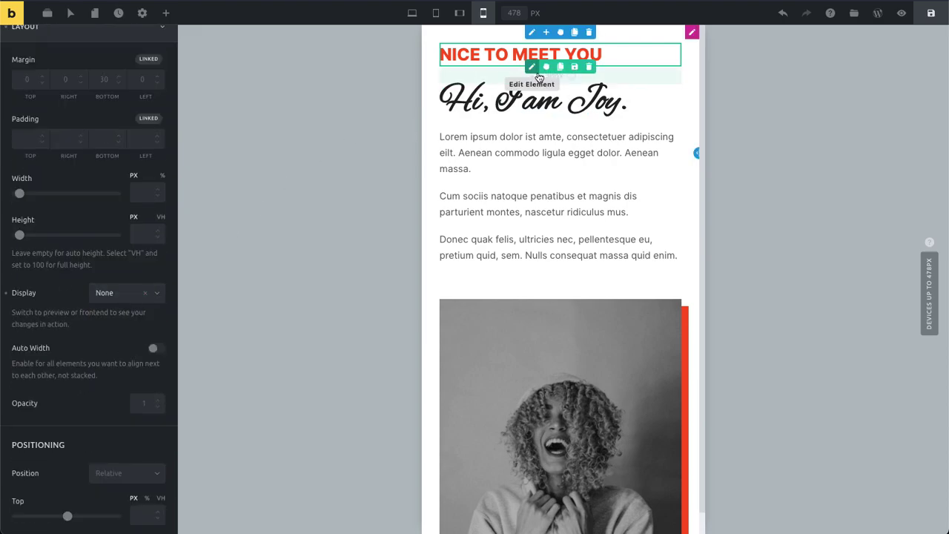
left_click(166, 14)
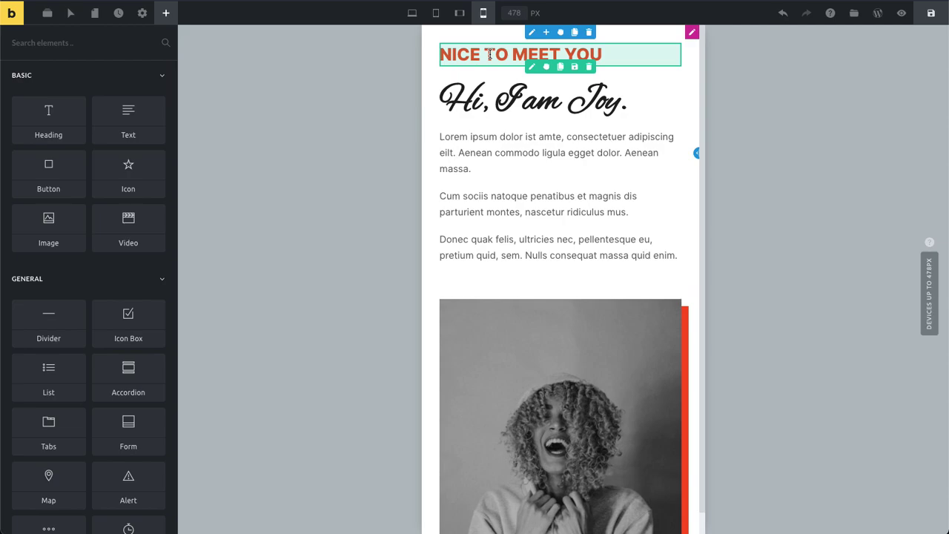
Open the page preview to check the mobile hero without the eyebrow heading.
left_click(901, 13)
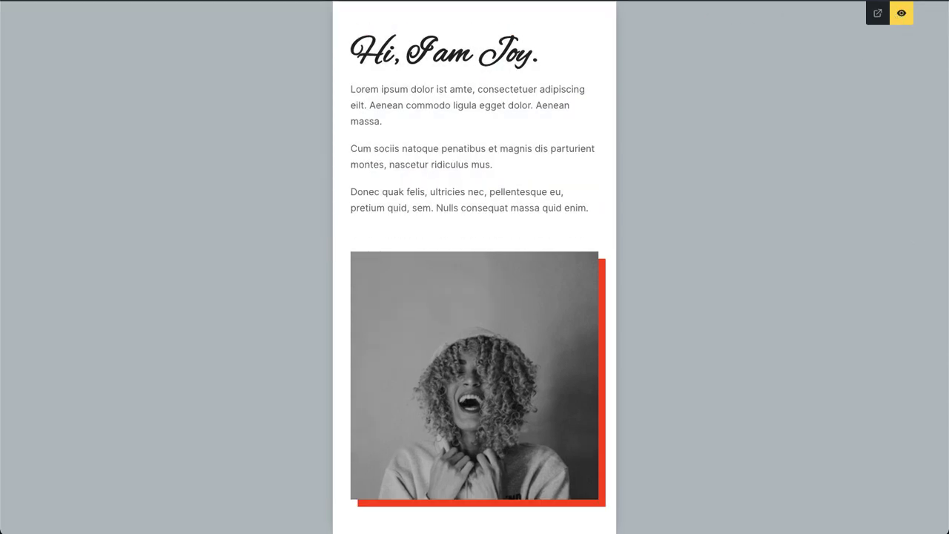